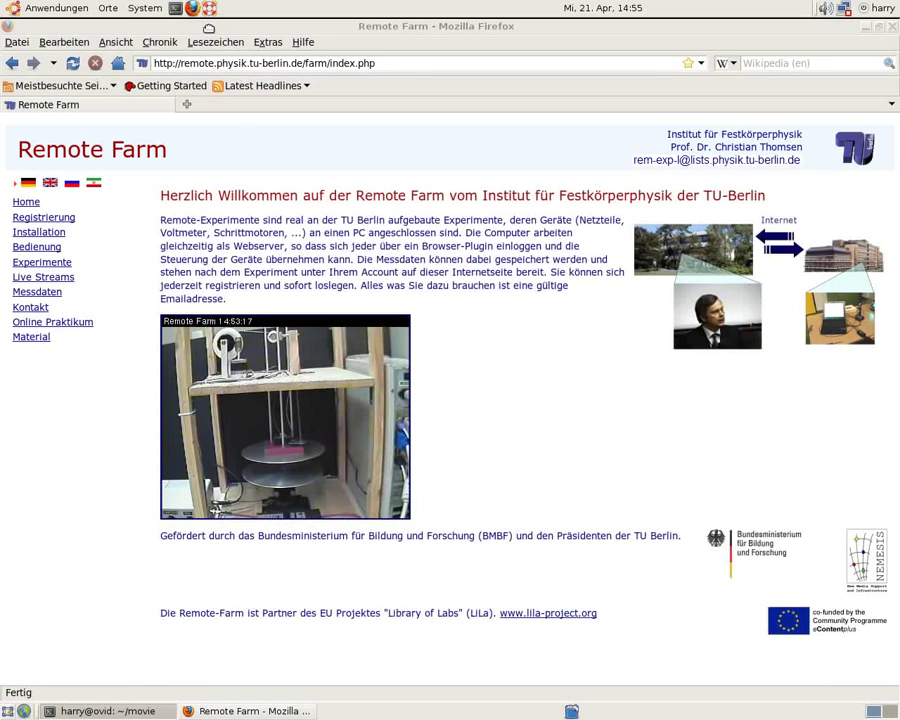
From the Experimente overview, switch the site to English and open the Classic Physics list.
click(209, 28)
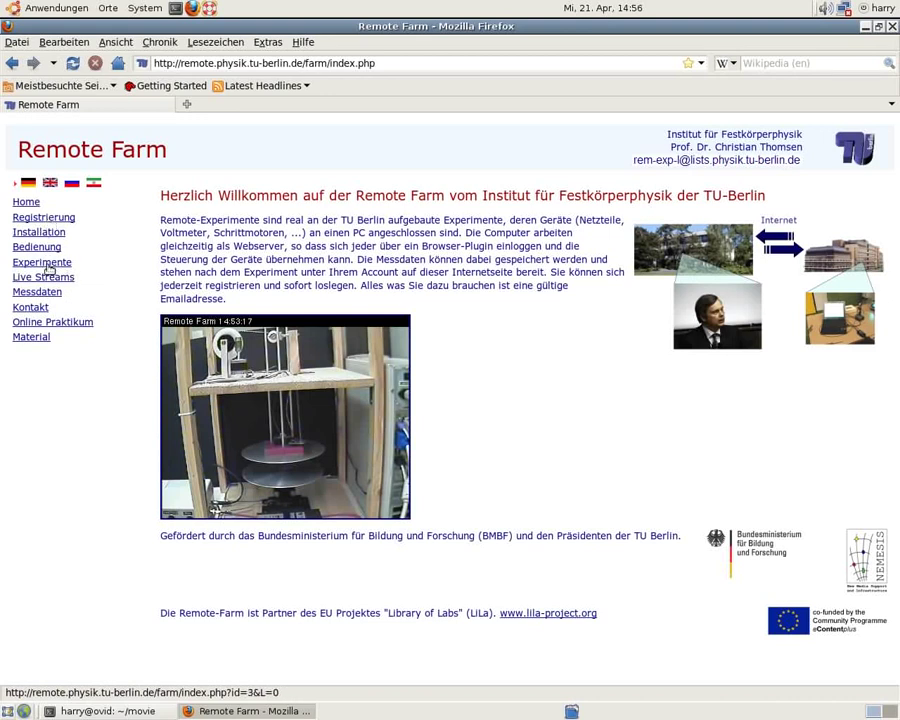
click(58, 266)
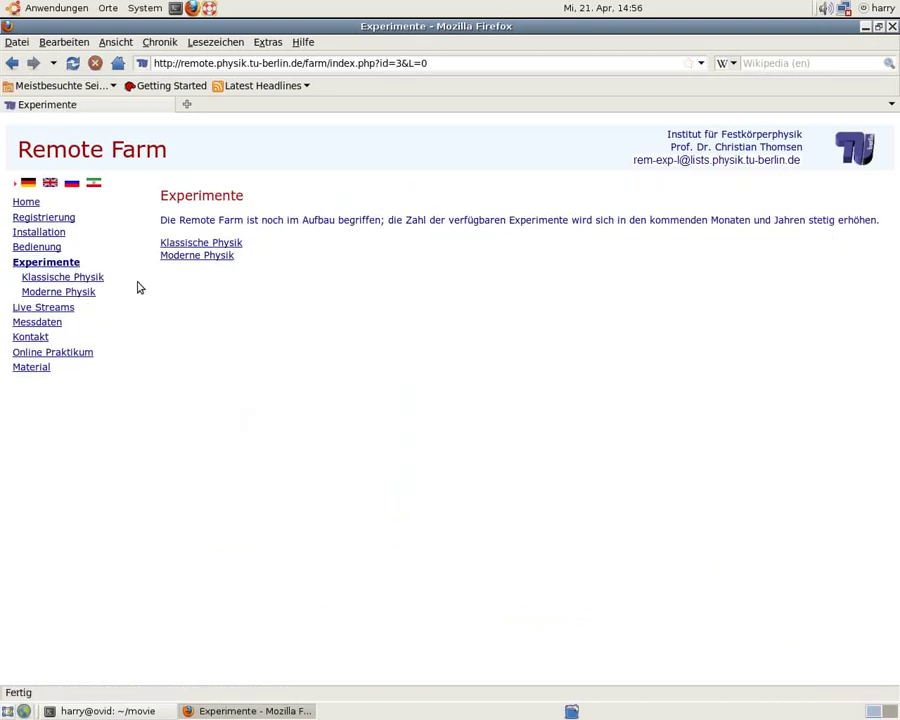
click(50, 183)
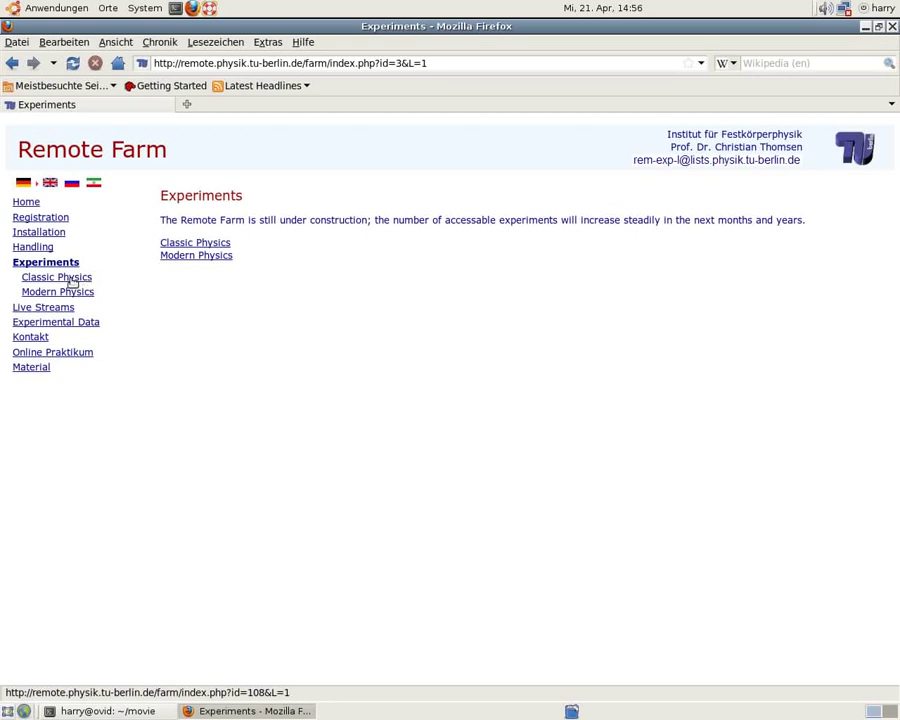
click(71, 281)
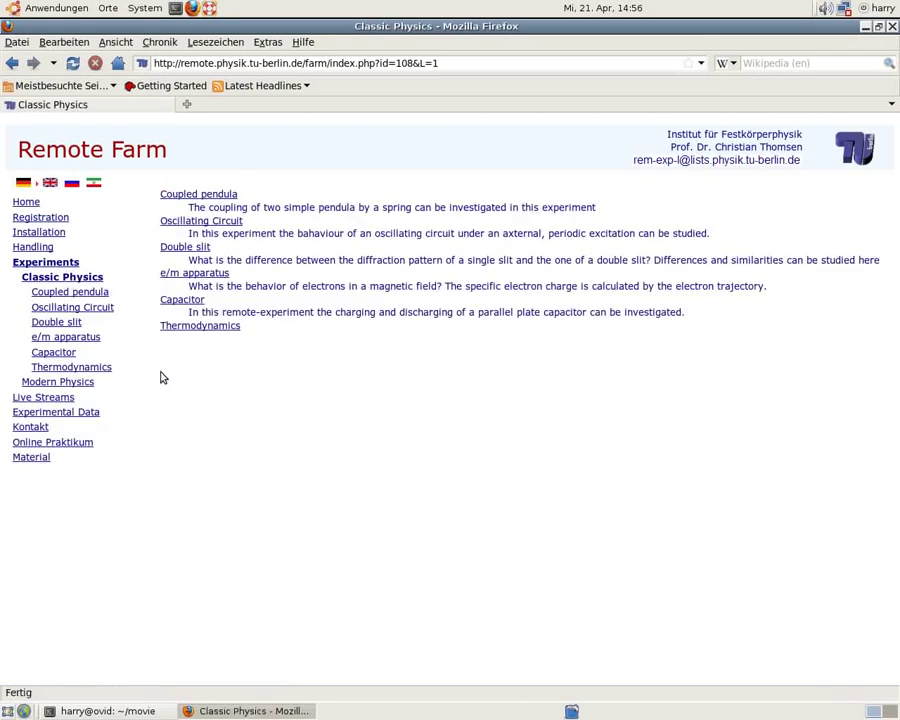
Open the Oscillating Circuit page and read its forced-oscillation description, diagram and resonance formula.
click(100, 310)
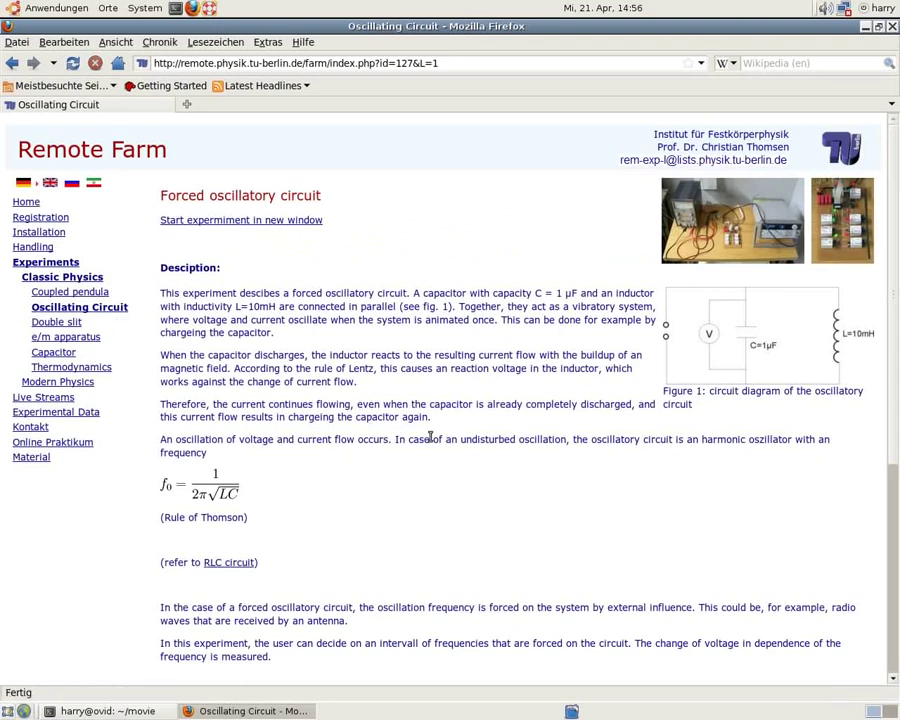
scroll(400, 448, down, 2)
scroll(407, 430, down, 1)
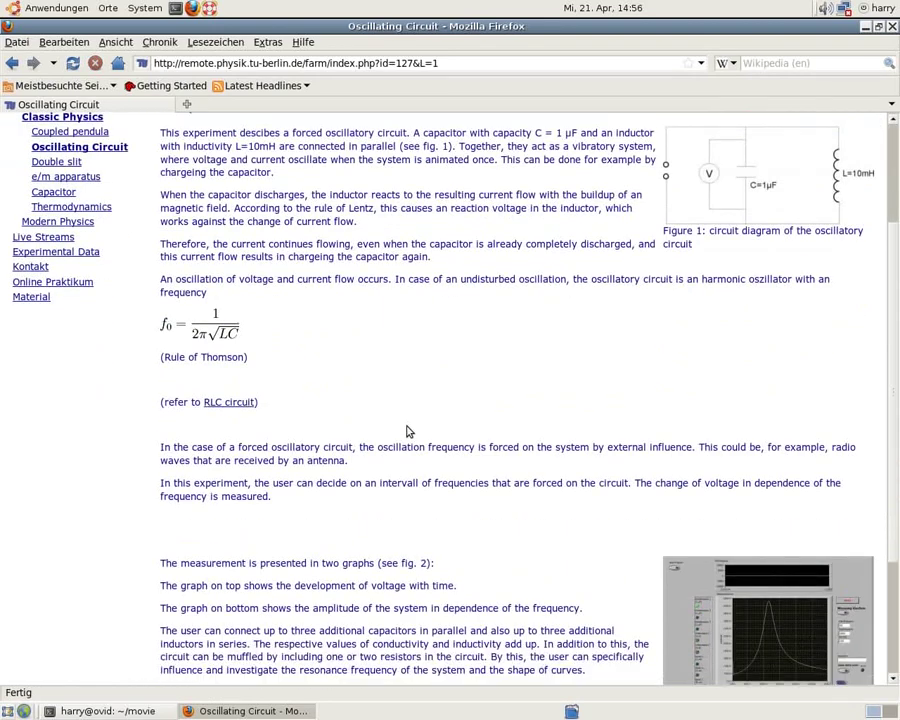
scroll(406, 426, down, 1)
scroll(408, 424, down, 2)
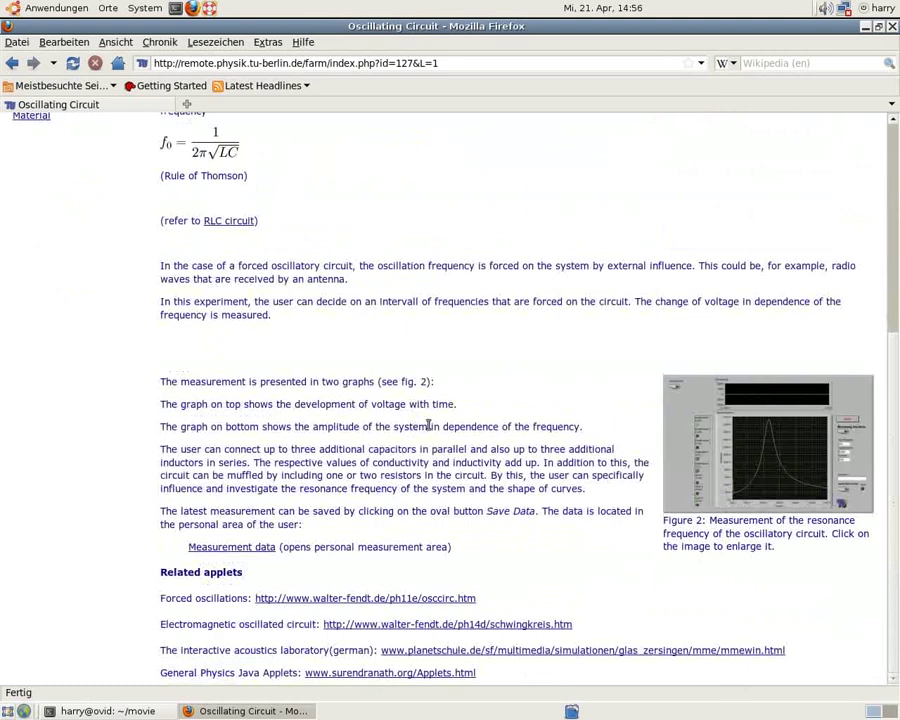
scroll(426, 424, up, 1)
scroll(481, 453, up, 5)
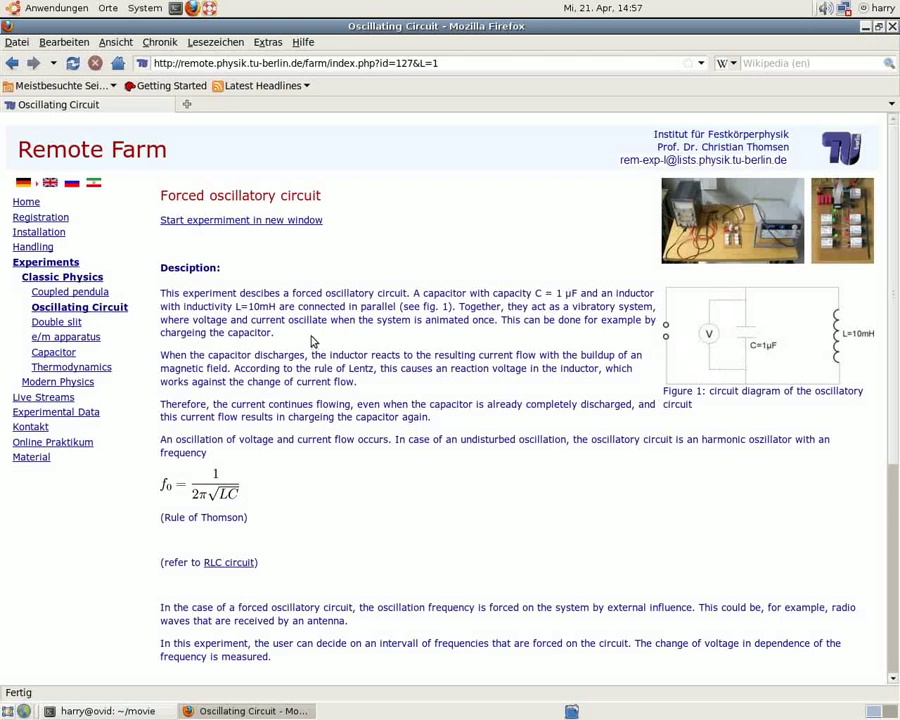
Launch the LC circuit experiment in a new tab and log in with username and password.
click(222, 221)
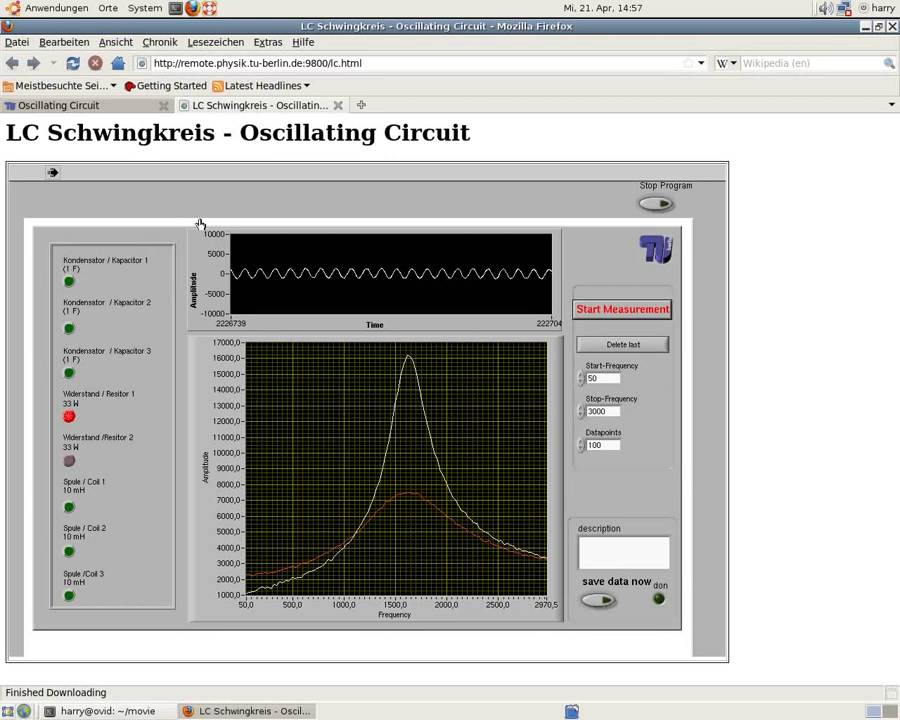
click(656, 203)
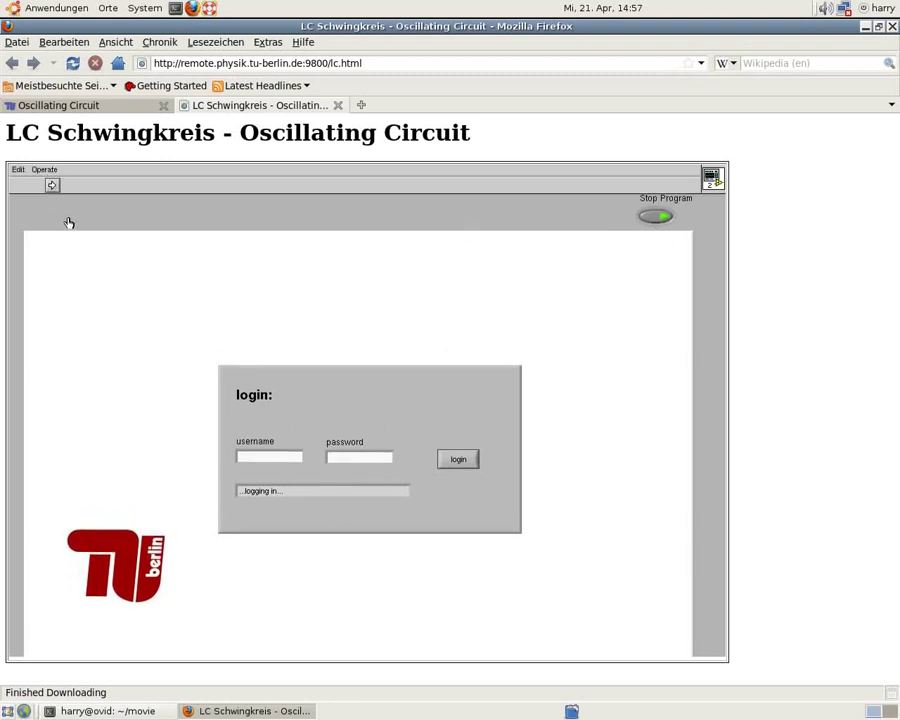
click(250, 444)
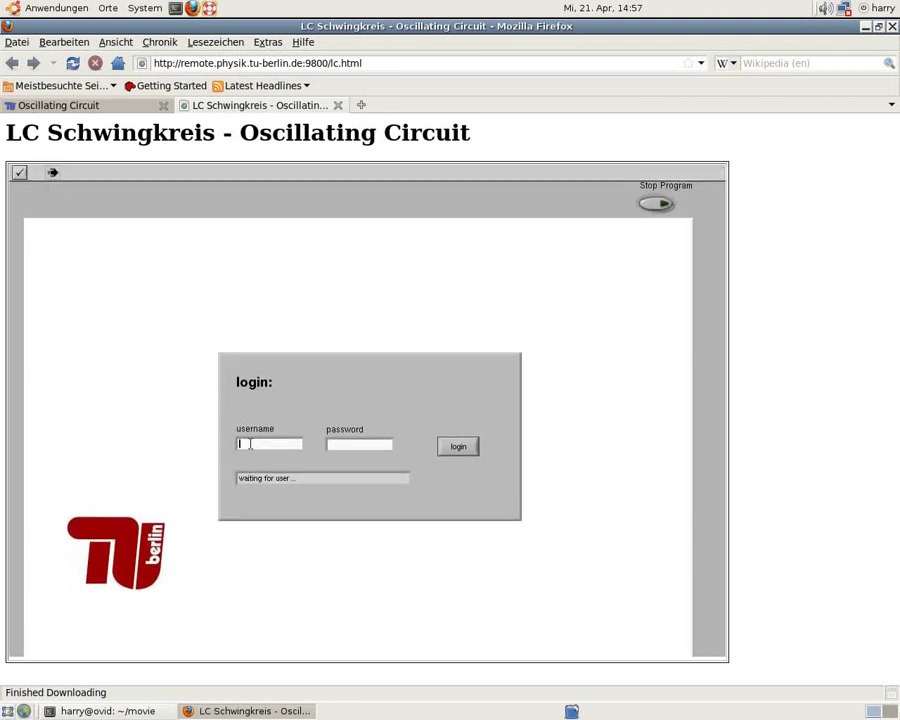
text(harry)
key(Tab)
key(Return)
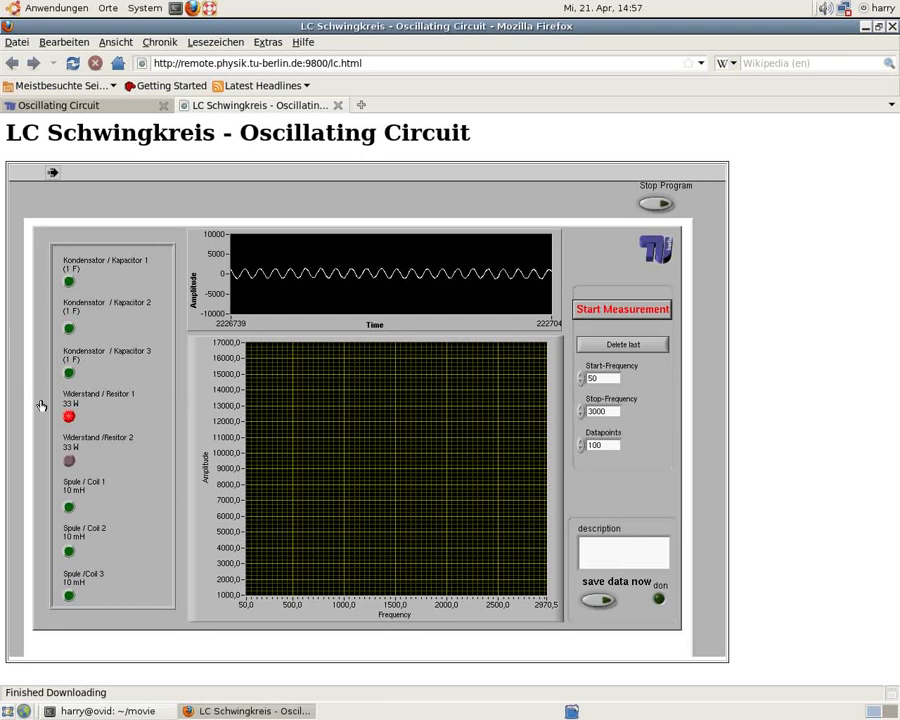
Turn on the Kondensator 1 LED switch to add capacitor 1 to the circuit.
click(69, 283)
Run a 50–3000 Hz frequency sweep, recording a broad resonance peak near 1600 Hz.
click(604, 311)
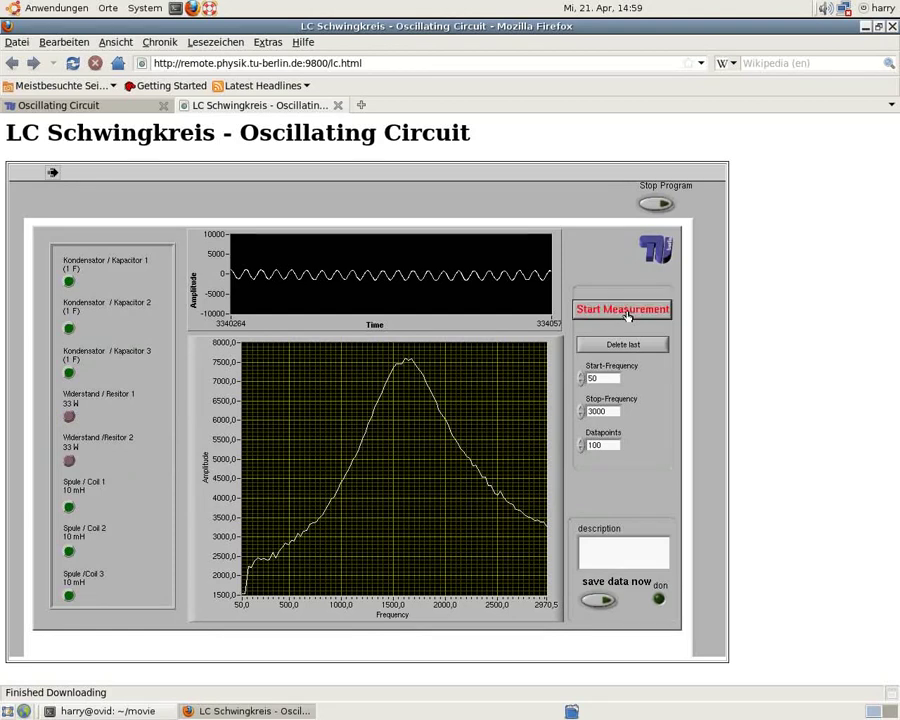
Start a second frequency sweep to add a taller, sharper red resonance curve.
click(625, 311)
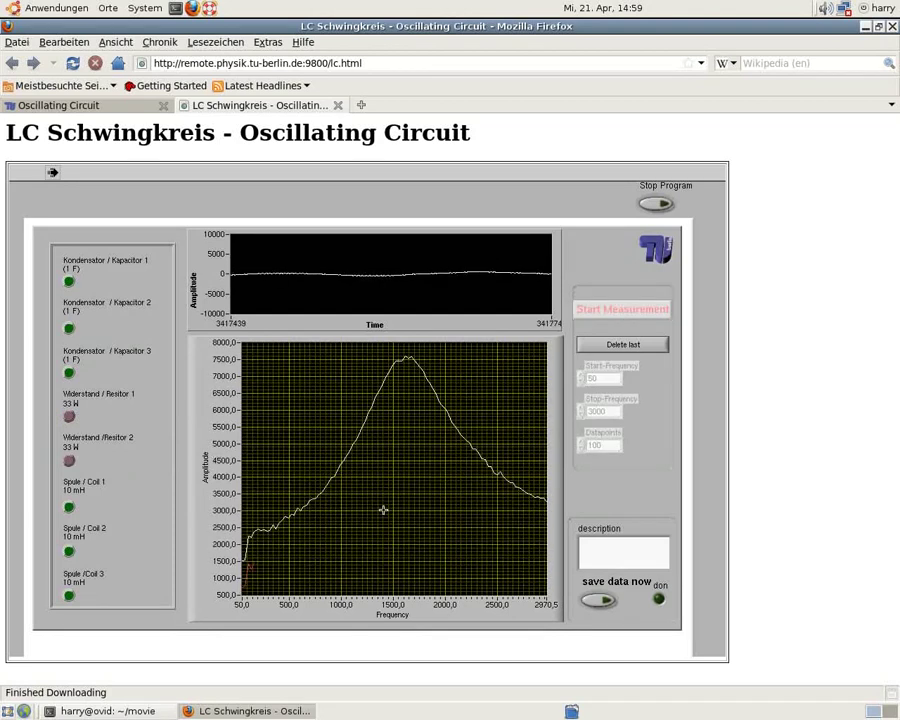